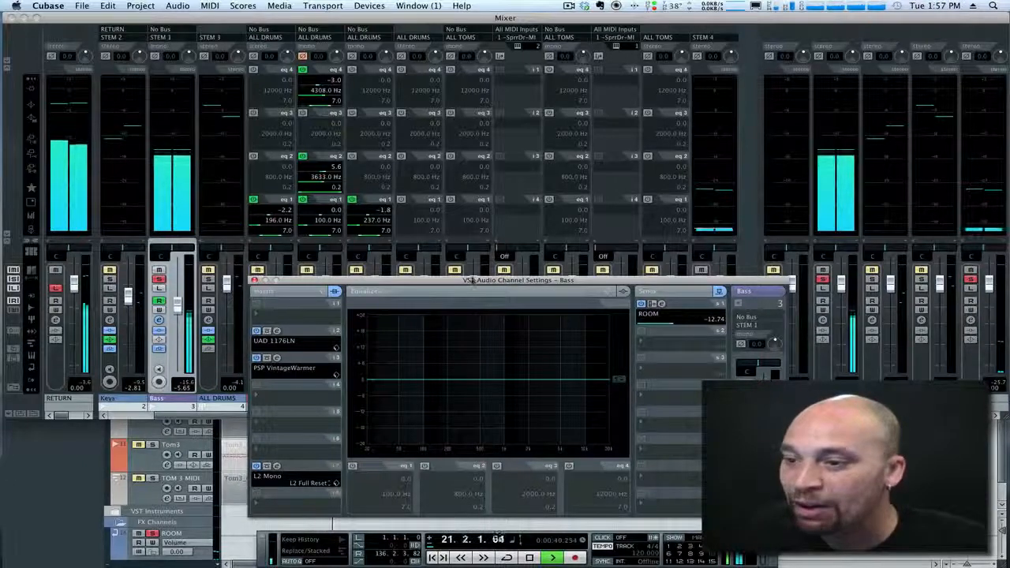
Step: Enable EQ band 2 on the Bass channel and change its filter type to Parametric I
drag(471, 281, 471, 209)
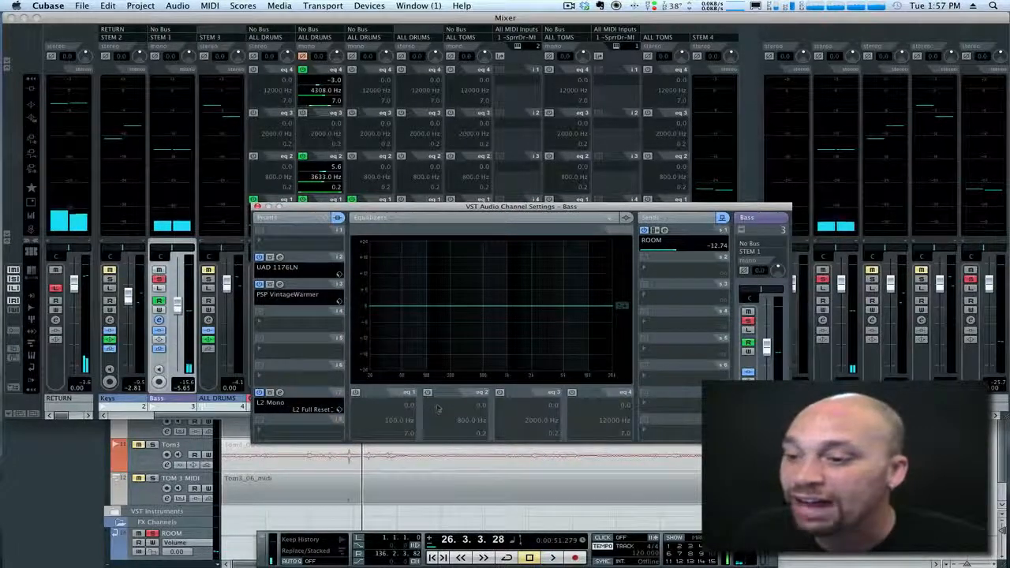
click(428, 393)
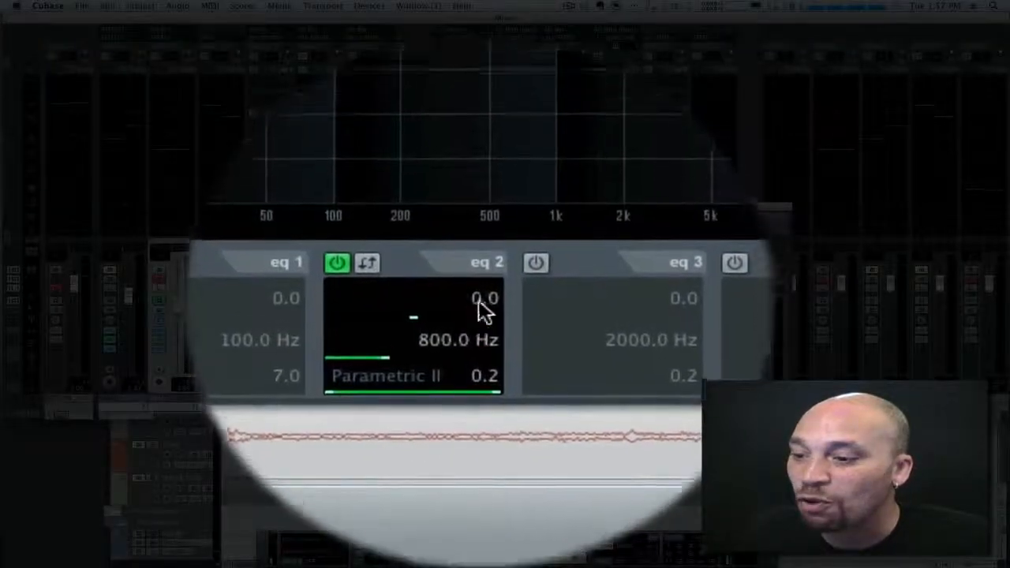
click(458, 301)
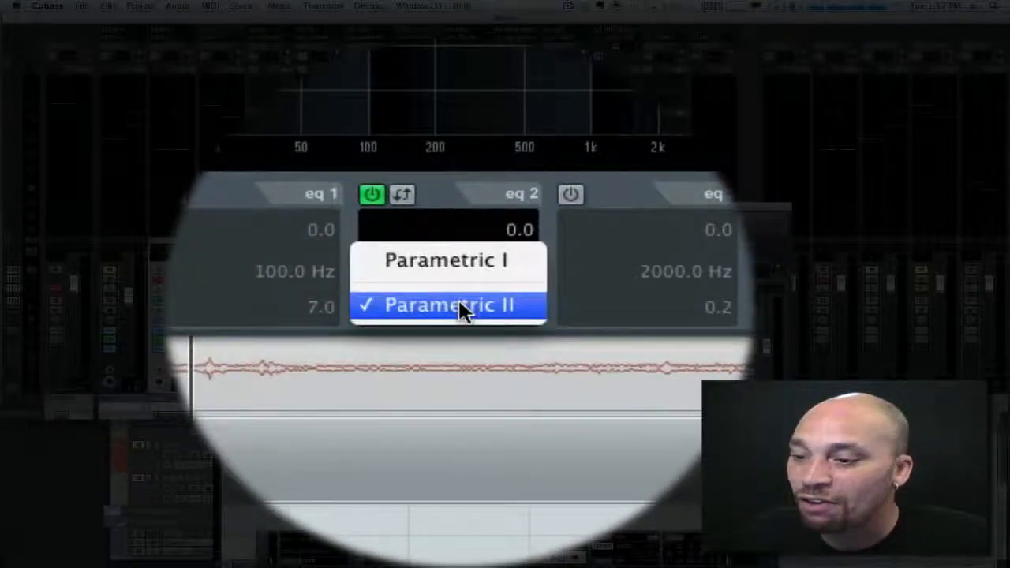
click(457, 306)
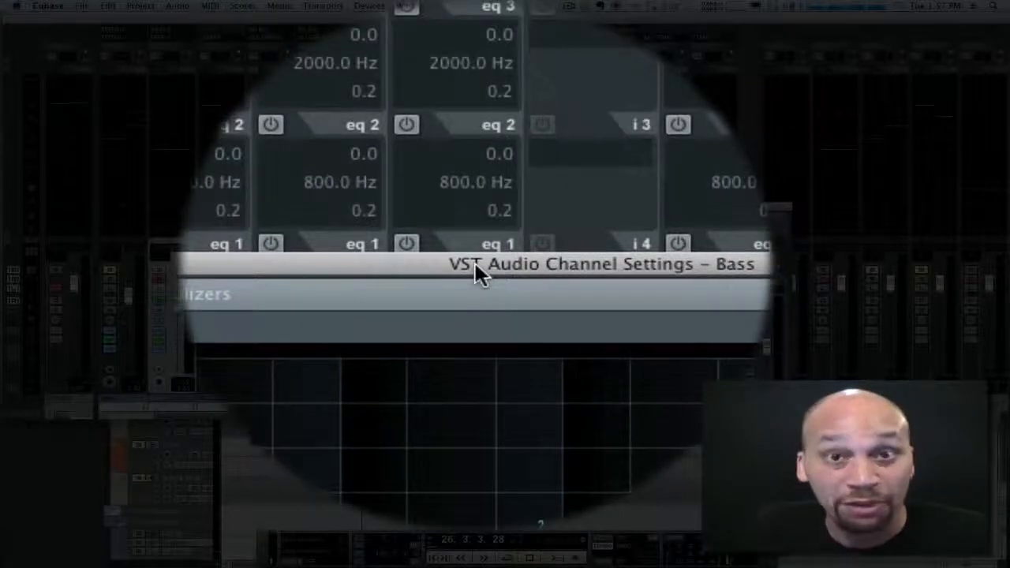
drag(475, 263, 465, 264)
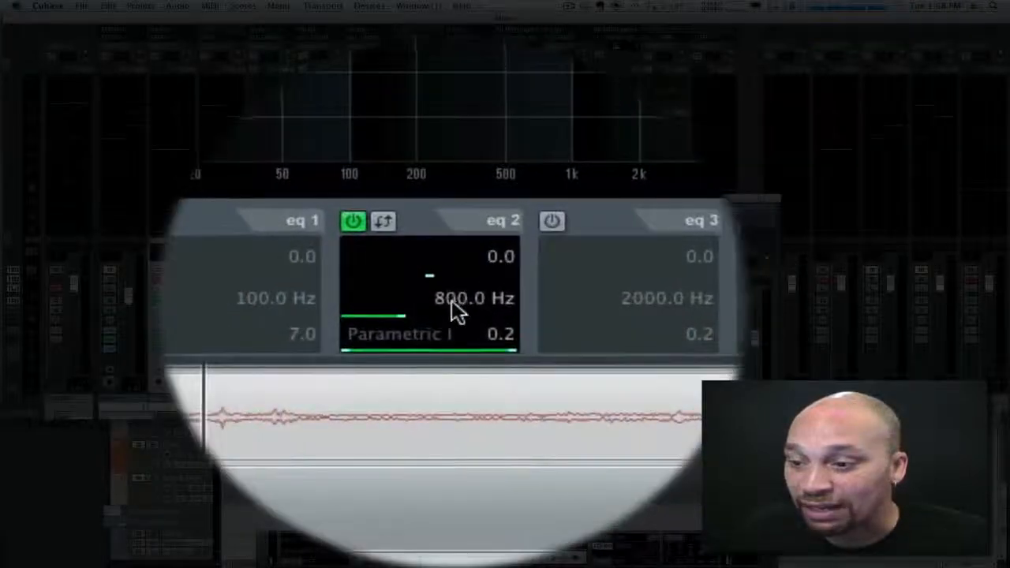
Step: Set the frequency of the Bass channel's EQ band 2 to 1000 Hz
click(438, 373)
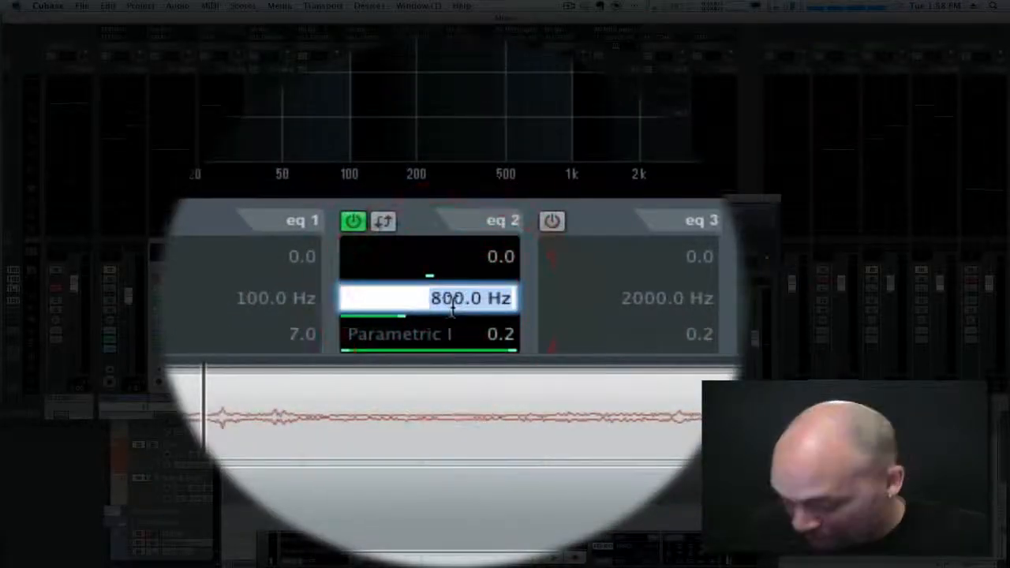
text(11)
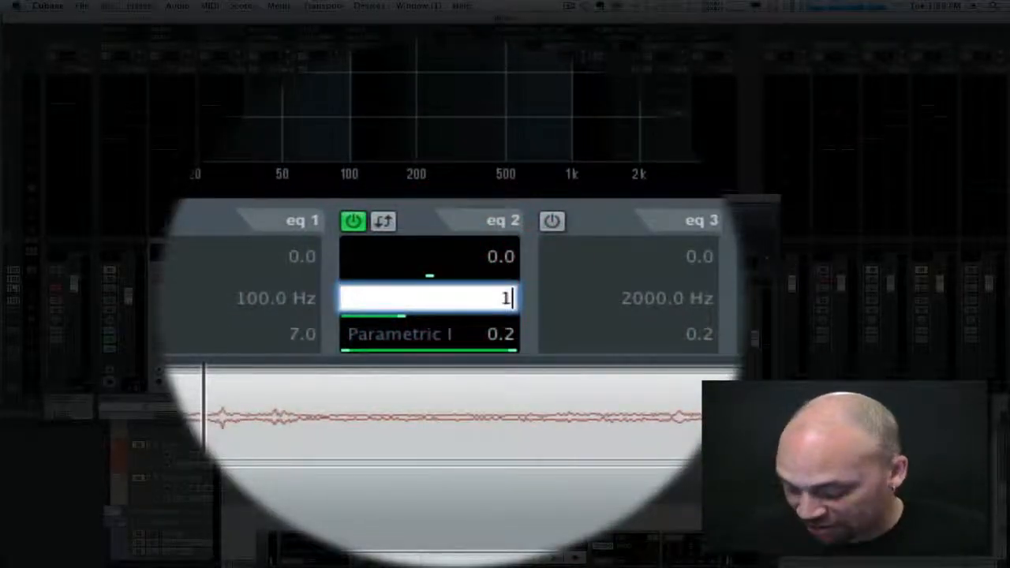
text(000)
key(Return)
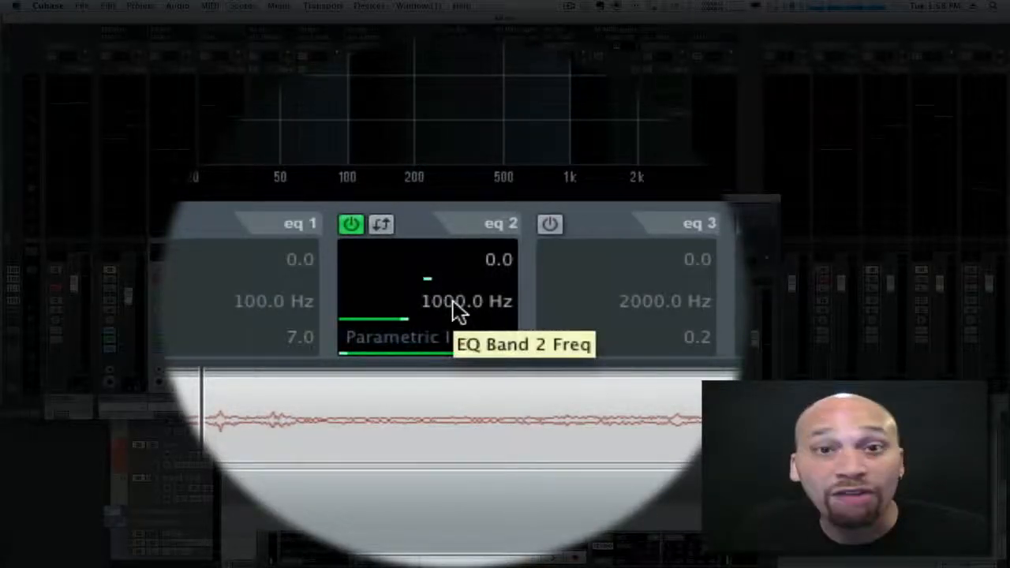
Step: Set the Bass channel's EQ band 2 frequency to 1200 Hz and its gain to 3.0
click(454, 300)
text(1)
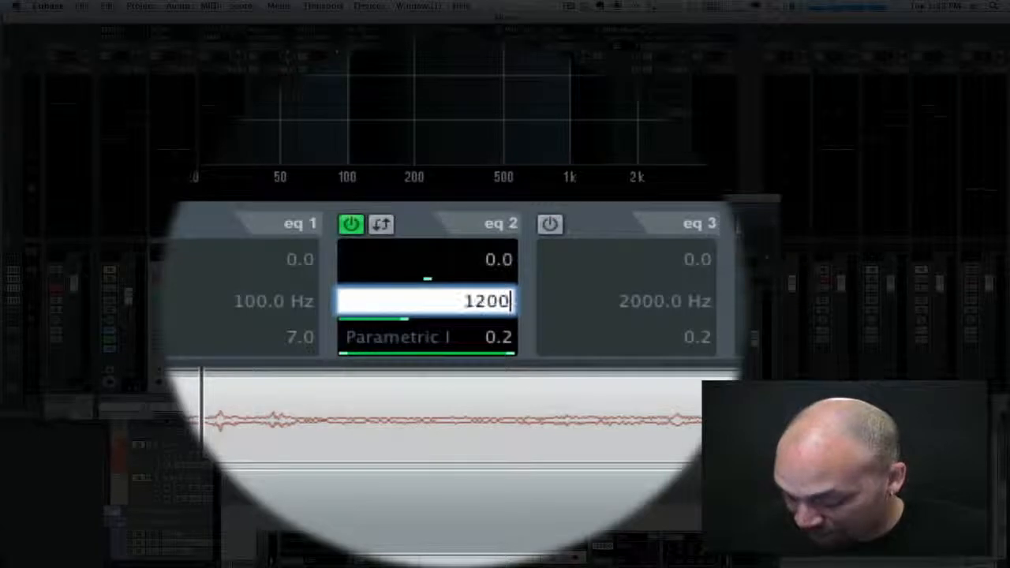
text(200)
key(Return)
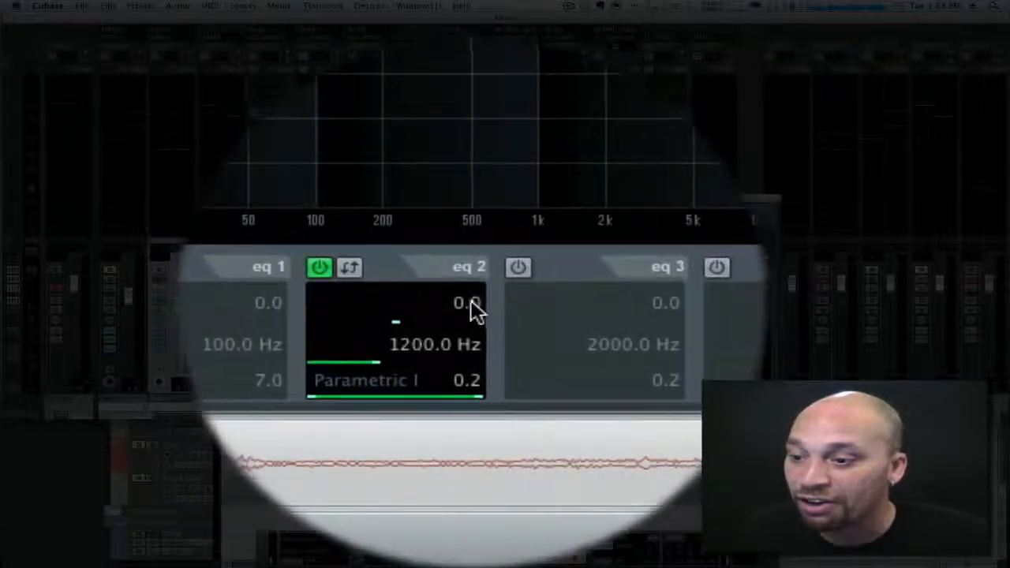
double_click(471, 305)
text(3)
key(Return)
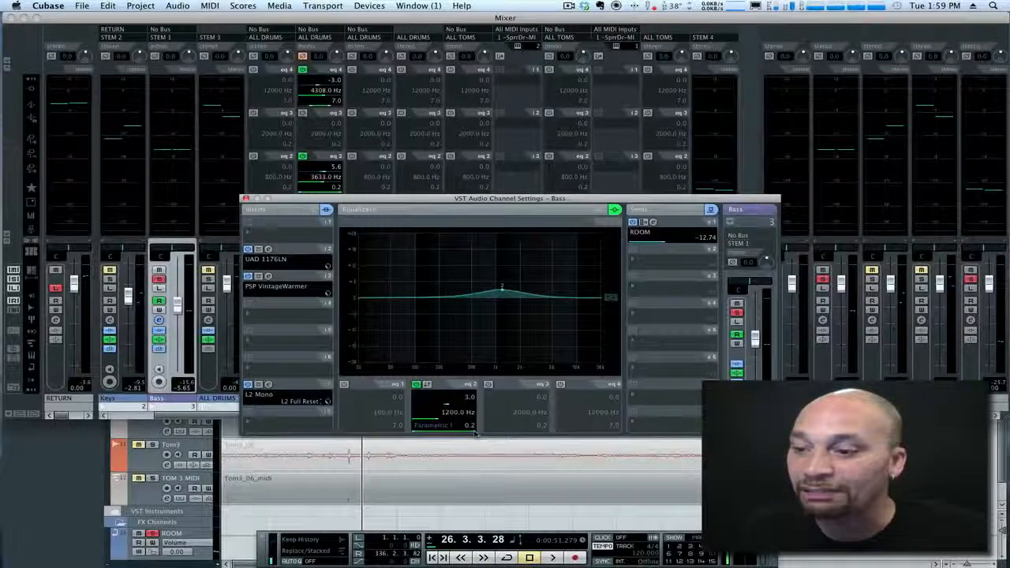
Step: Narrow the Q of EQ band 2 to about 9.4 and widen it fully to 0.0
drag(476, 432, 454, 431)
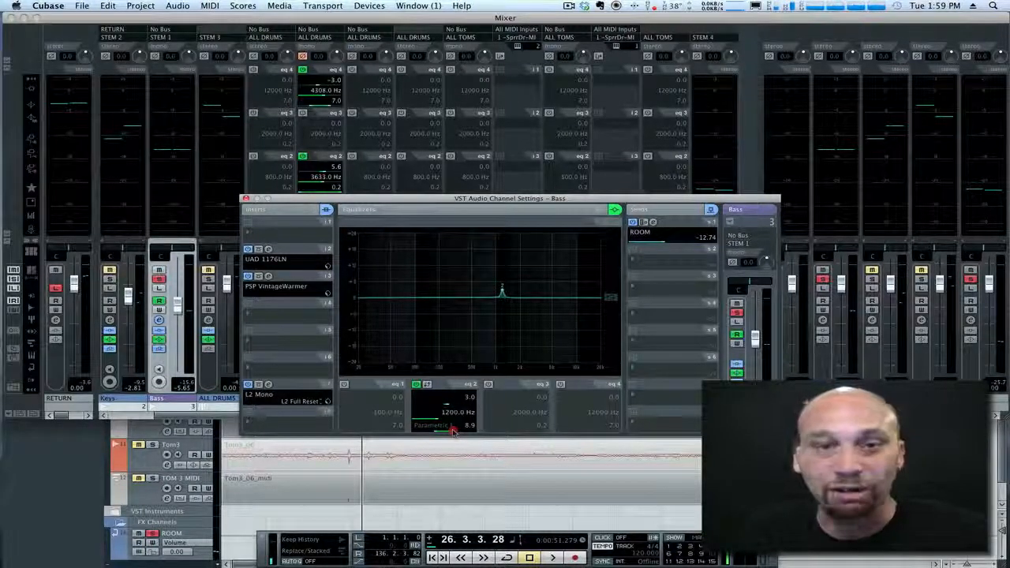
drag(454, 431, 451, 431)
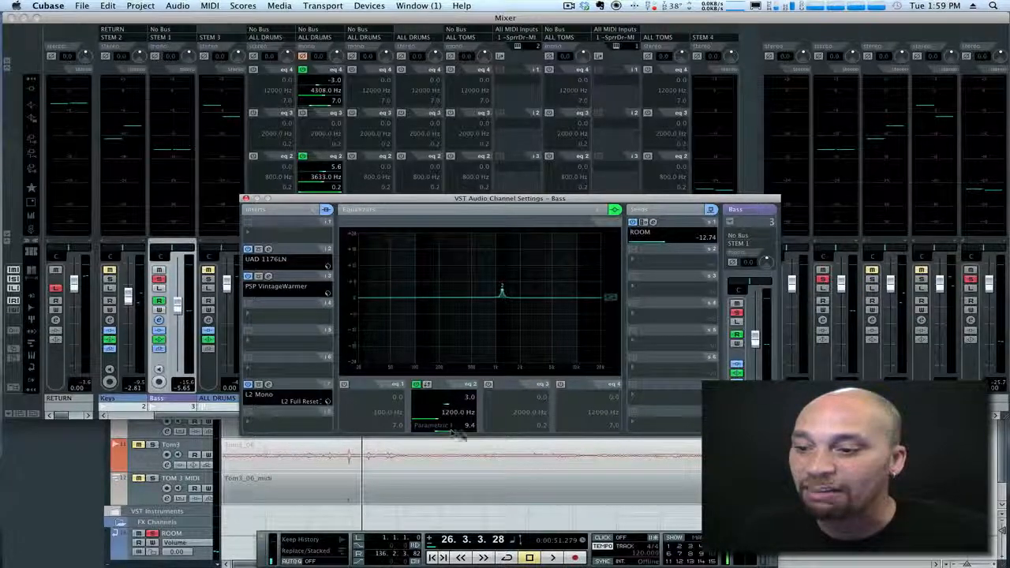
drag(454, 432, 484, 438)
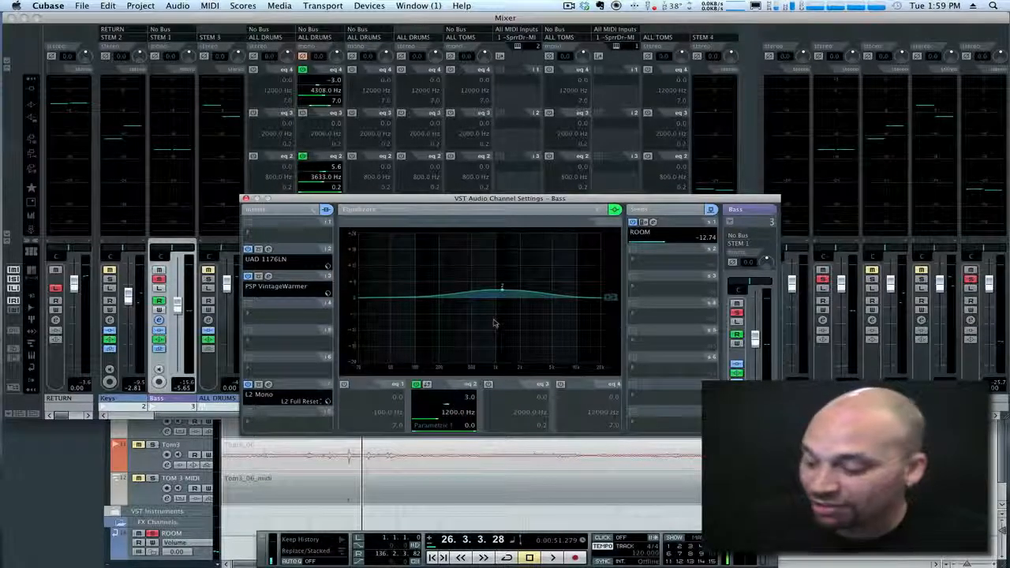
Step: Set the gain of EQ band 2 on the Bass channel to 8.0
click(469, 399)
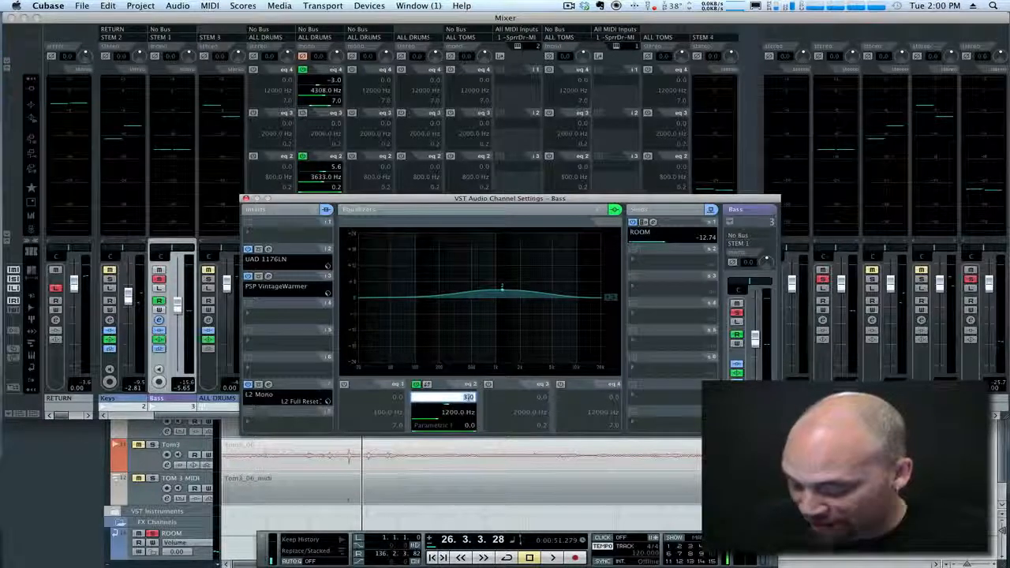
text(8)
key(Return)
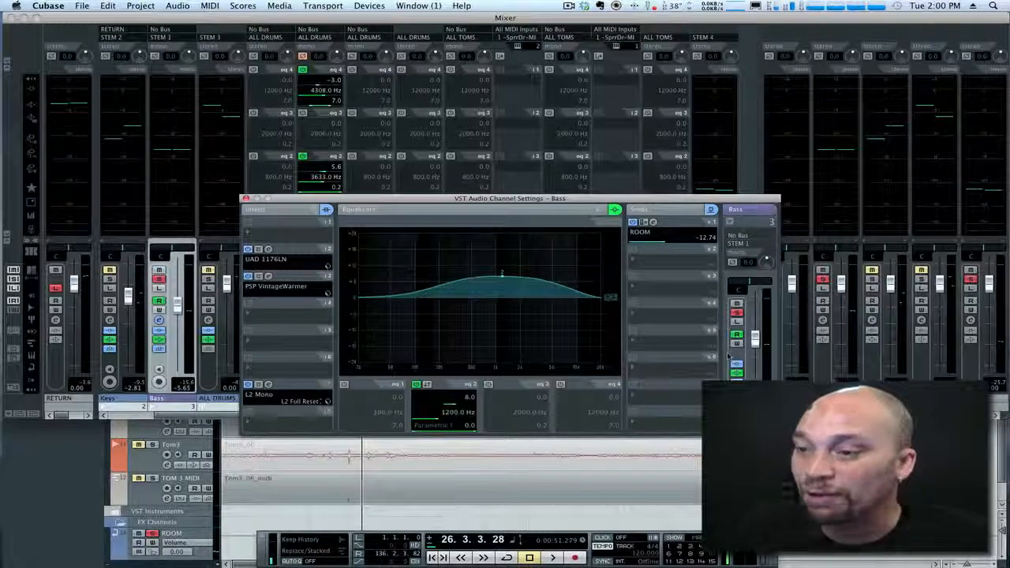
Step: With the song playing, narrow EQ band 2's Q to about 8.4 and raise its gain to about 10.4
key(space)
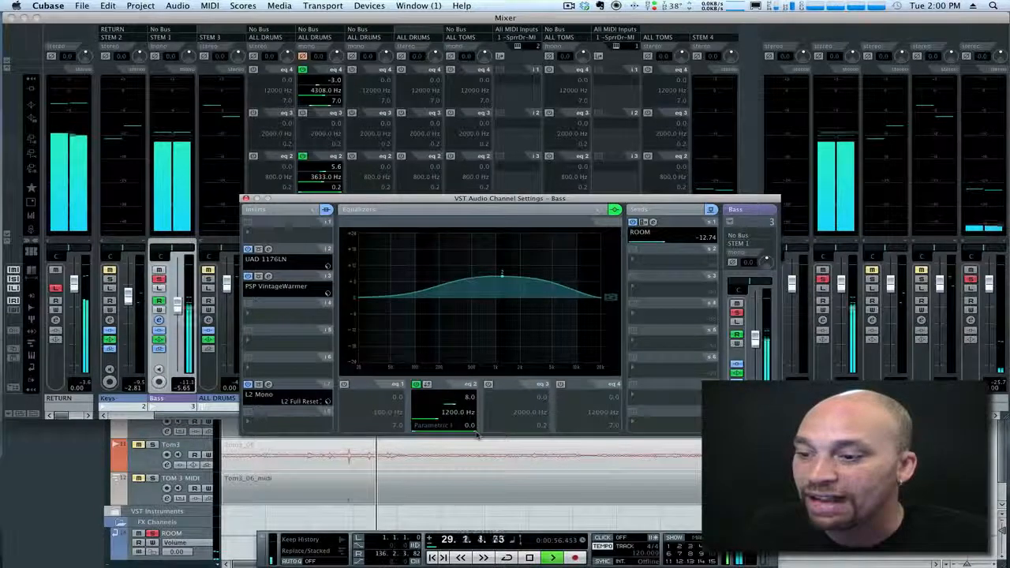
drag(474, 432, 453, 431)
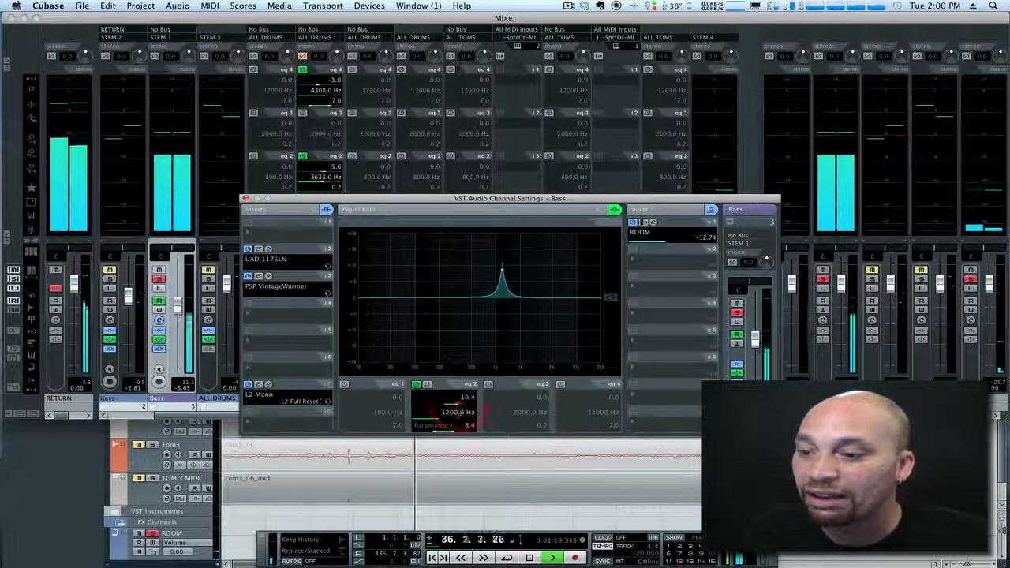
drag(456, 406, 456, 399)
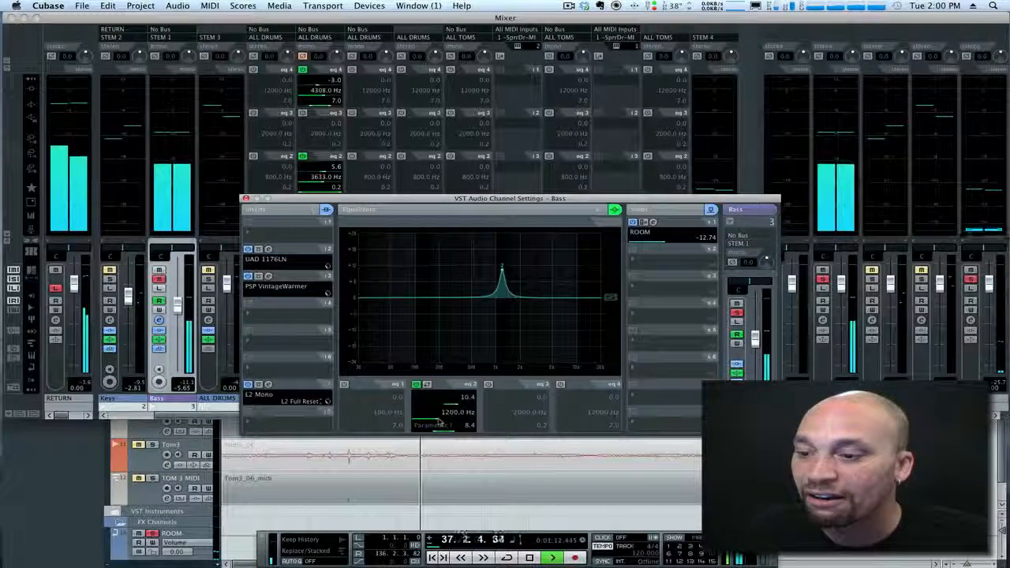
Step: Sweep EQ band 2's frequency to about 280 Hz and cut its gain to -6.0
scroll(443, 419, up, 8)
drag(449, 423, 426, 419)
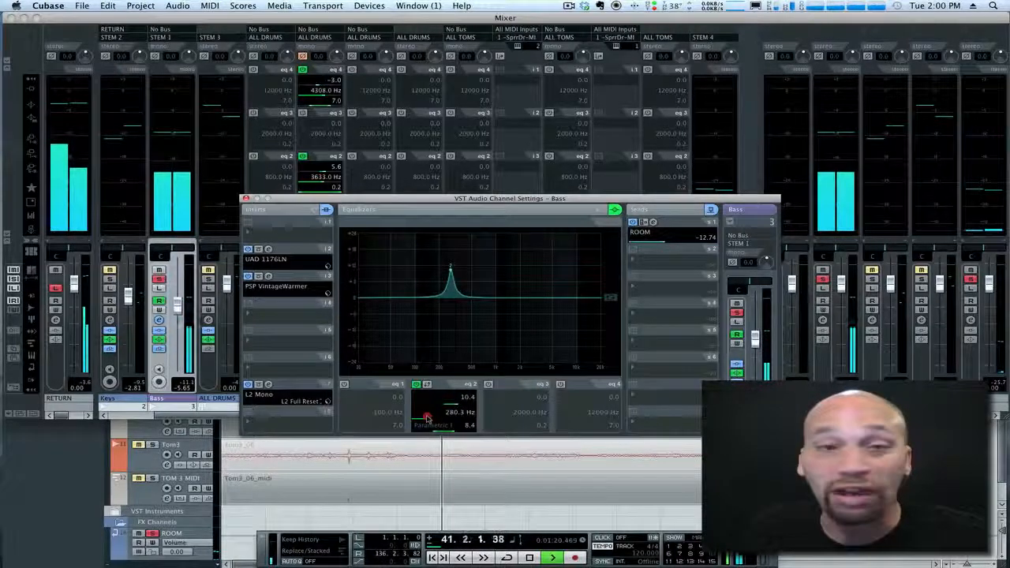
double_click(467, 398)
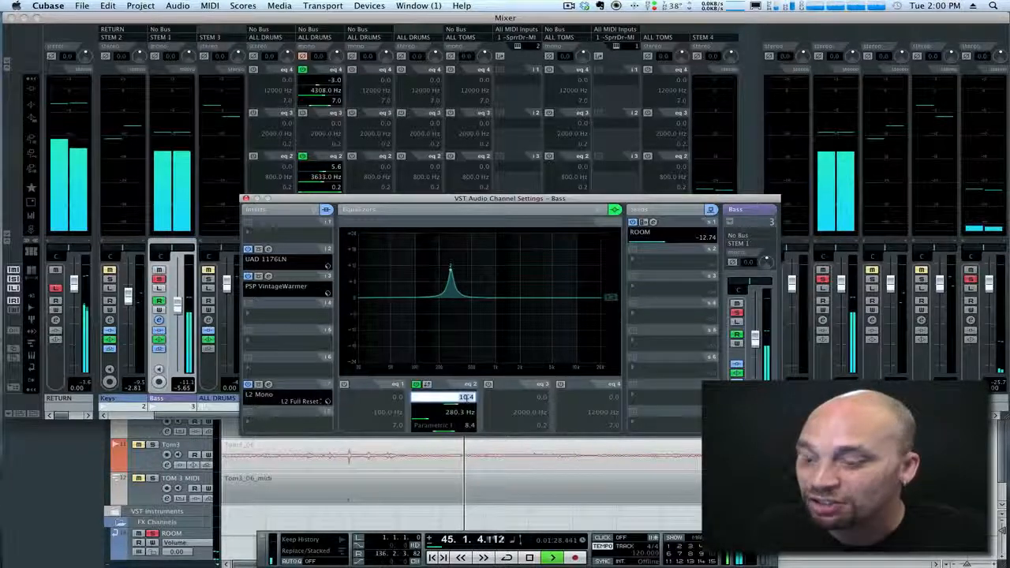
text(-6)
key(Return)
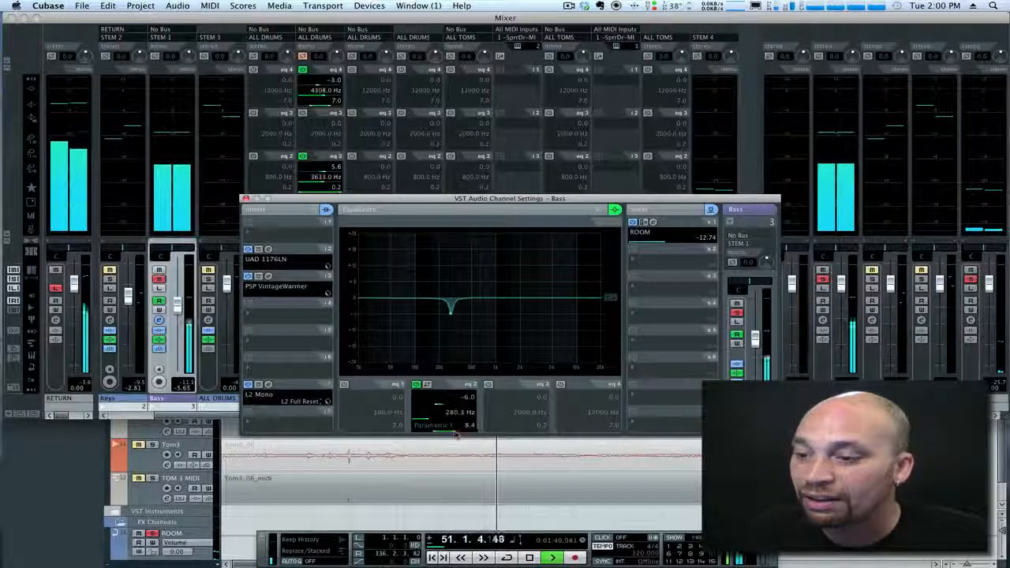
Step: Widen EQ band 2's Q to 0.0 and narrow it to about 4.6 while listening, and stop playback
scroll(455, 434, down, 3)
scroll(466, 433, down, 5)
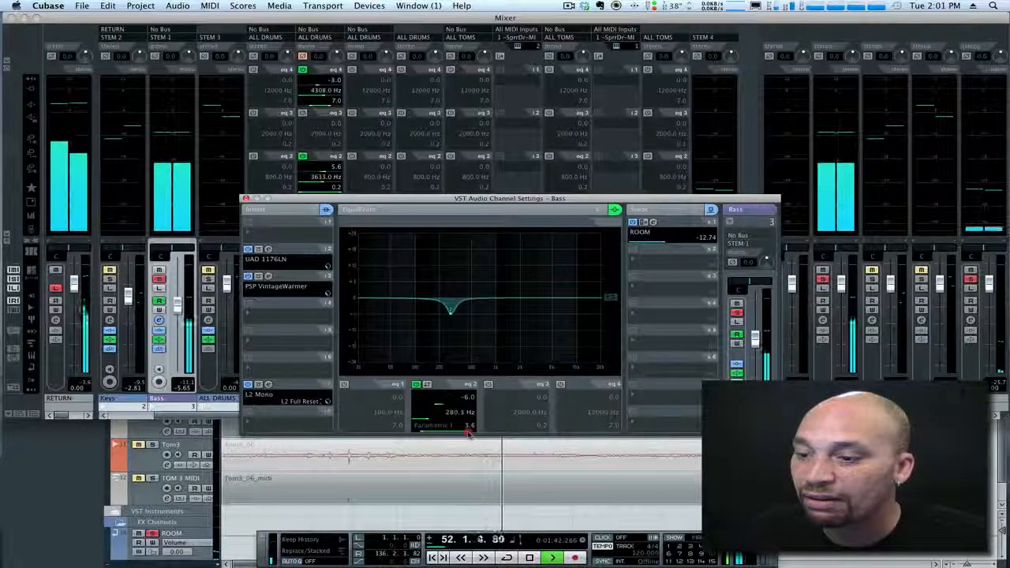
scroll(469, 433, down, 4)
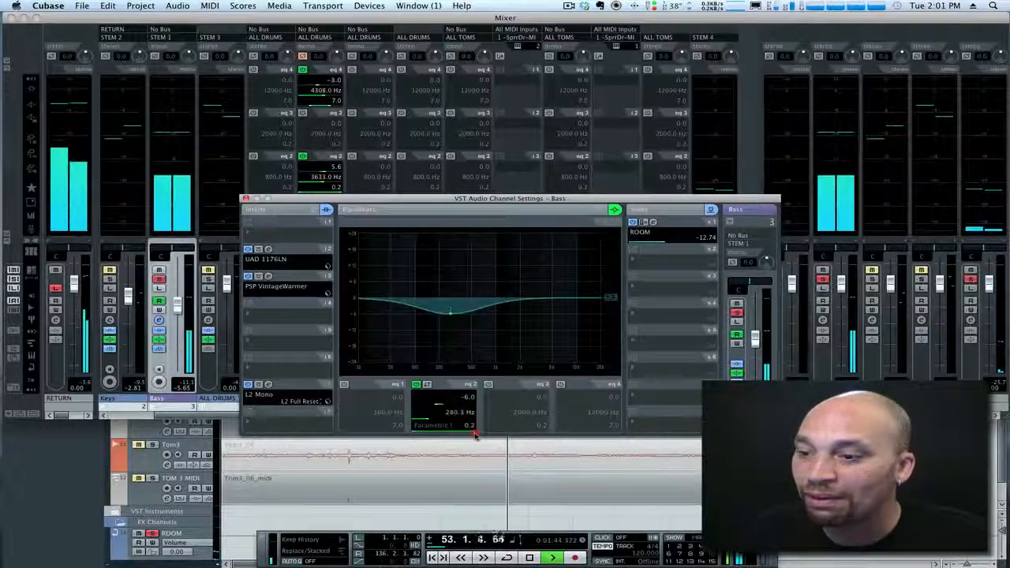
scroll(472, 434, down, 4)
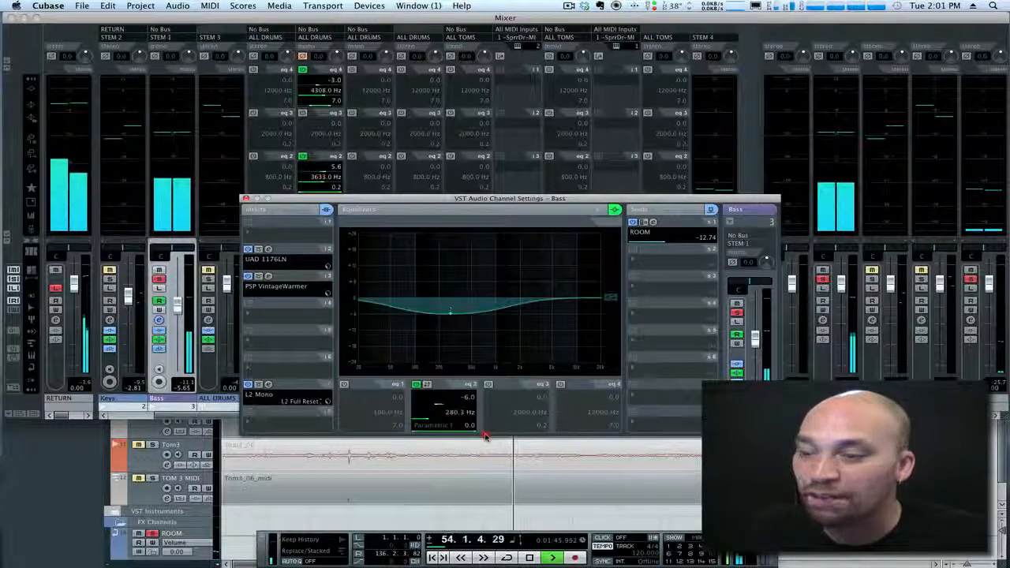
drag(485, 437, 465, 430)
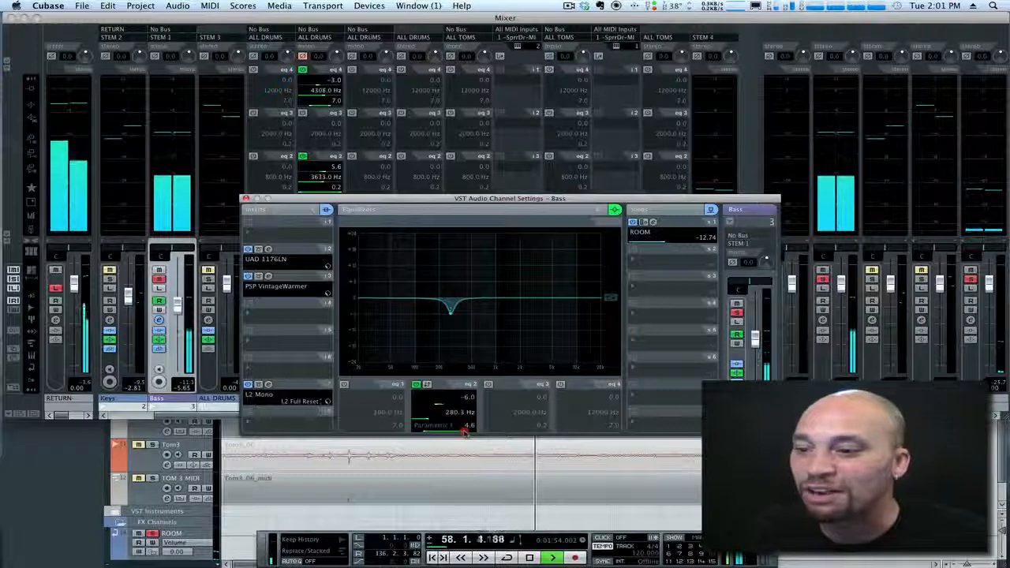
key(space)
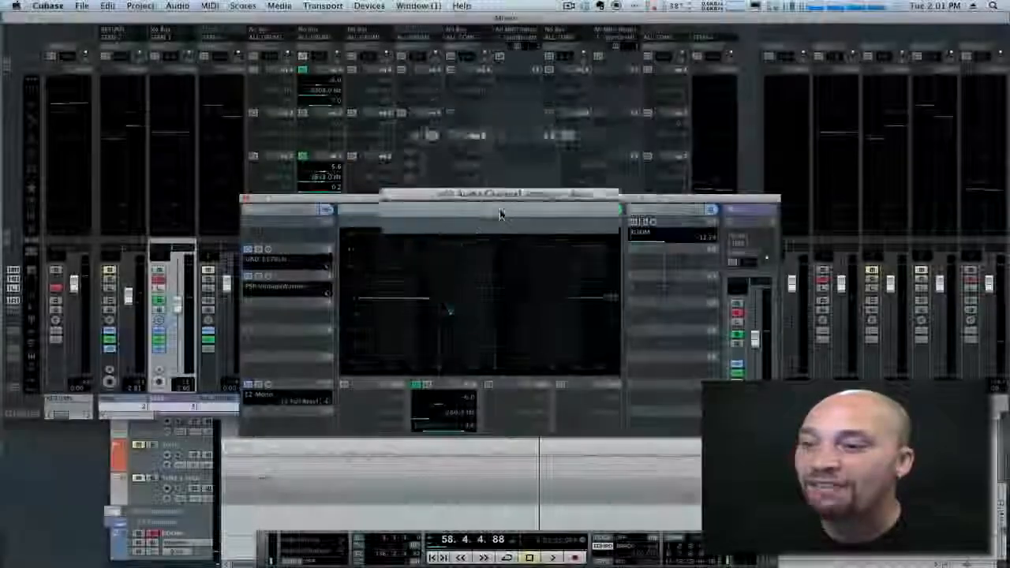
drag(496, 198, 477, 189)
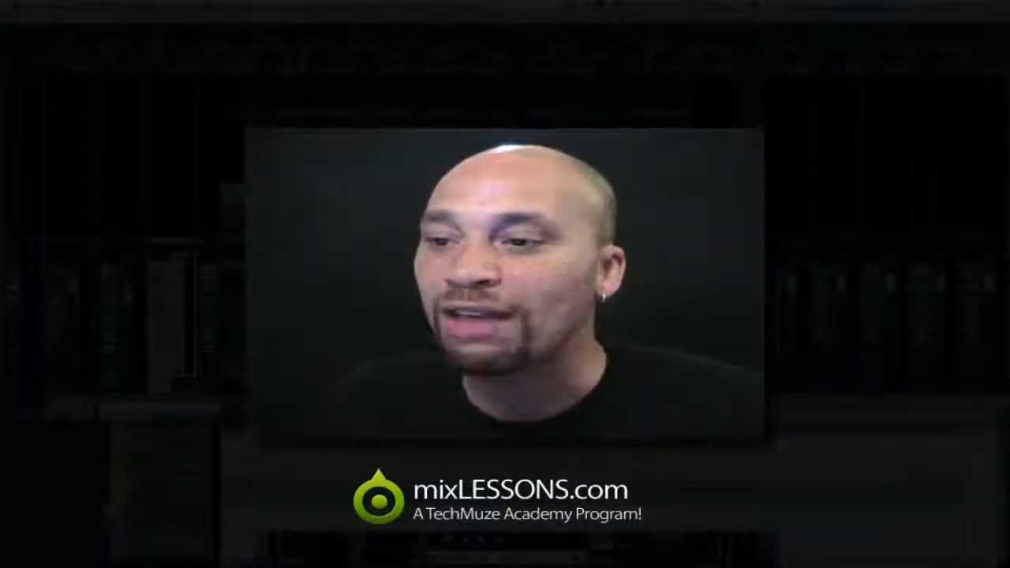